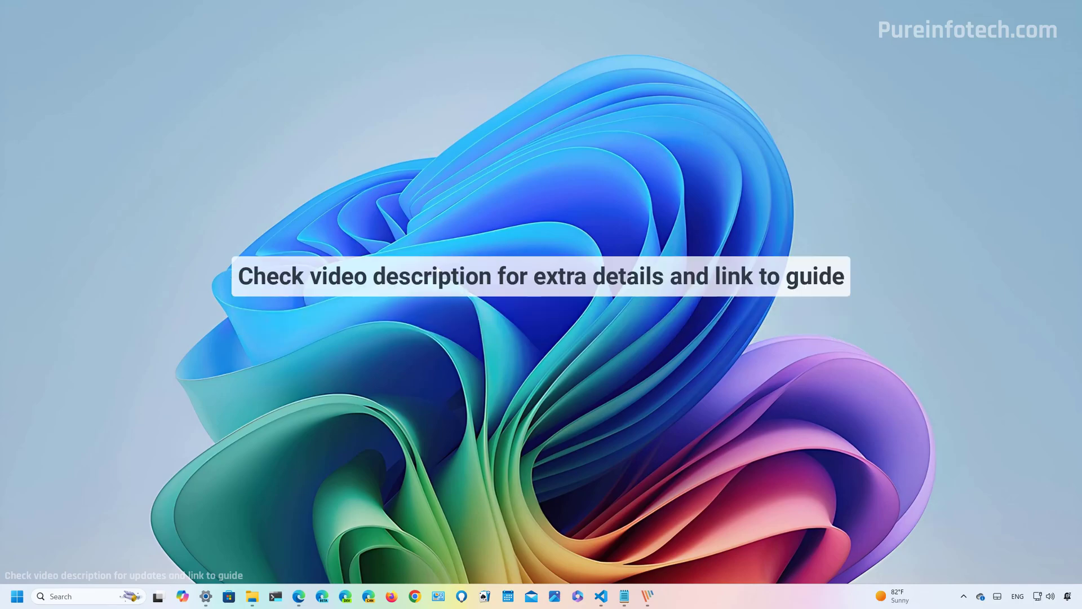
Step: Restore the Edge YouTube window, lock the PC from Start > Power, then return to the desktop
click(299, 596)
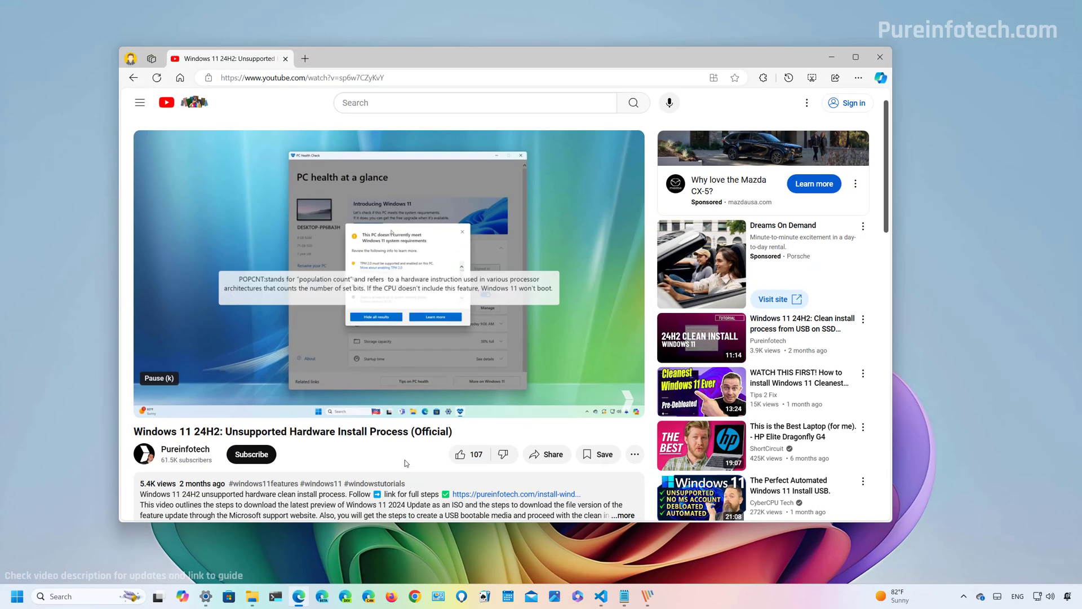
click(299, 595)
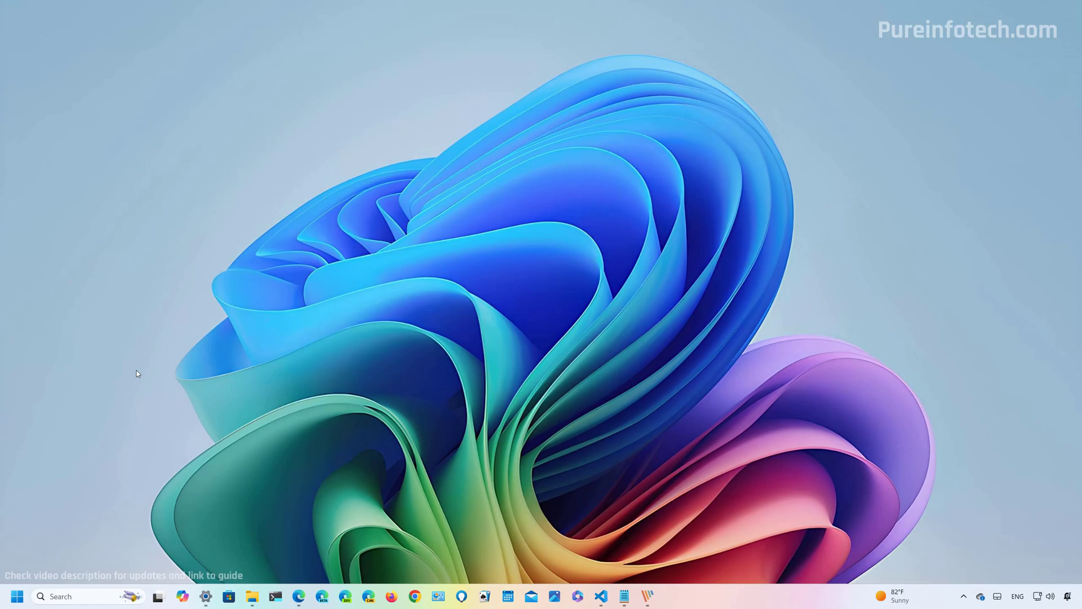
click(18, 596)
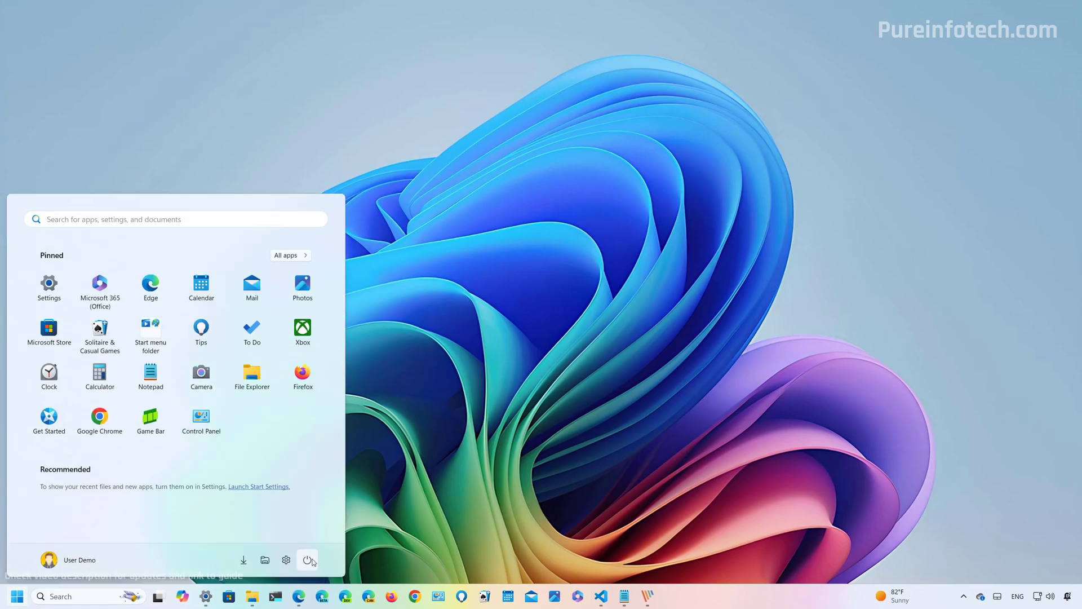
click(307, 560)
click(579, 366)
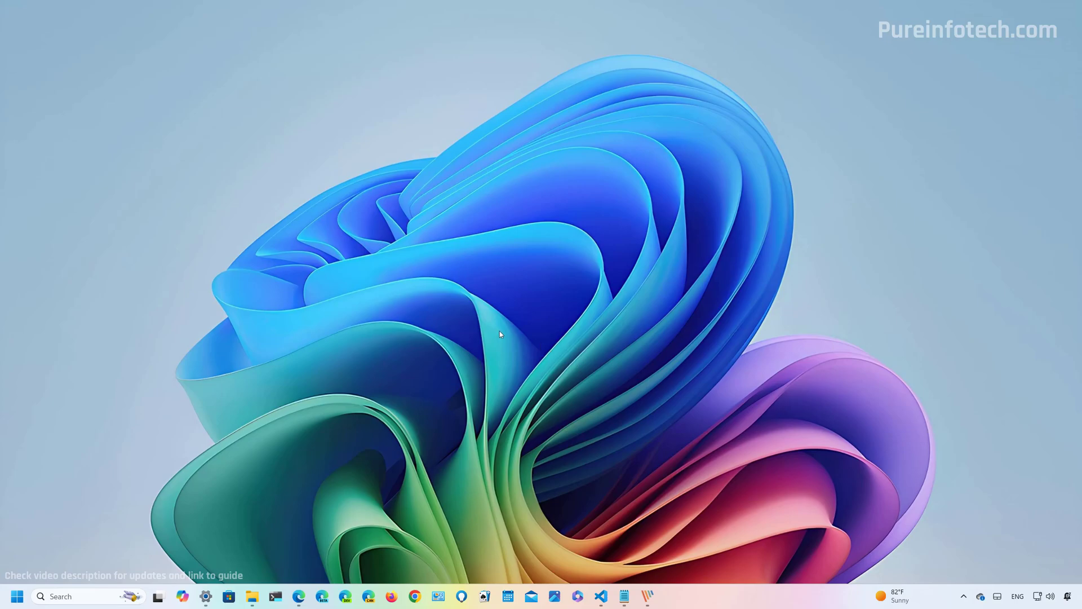
Step: Set Personalization > Lock screen status to None in Settings
click(206, 595)
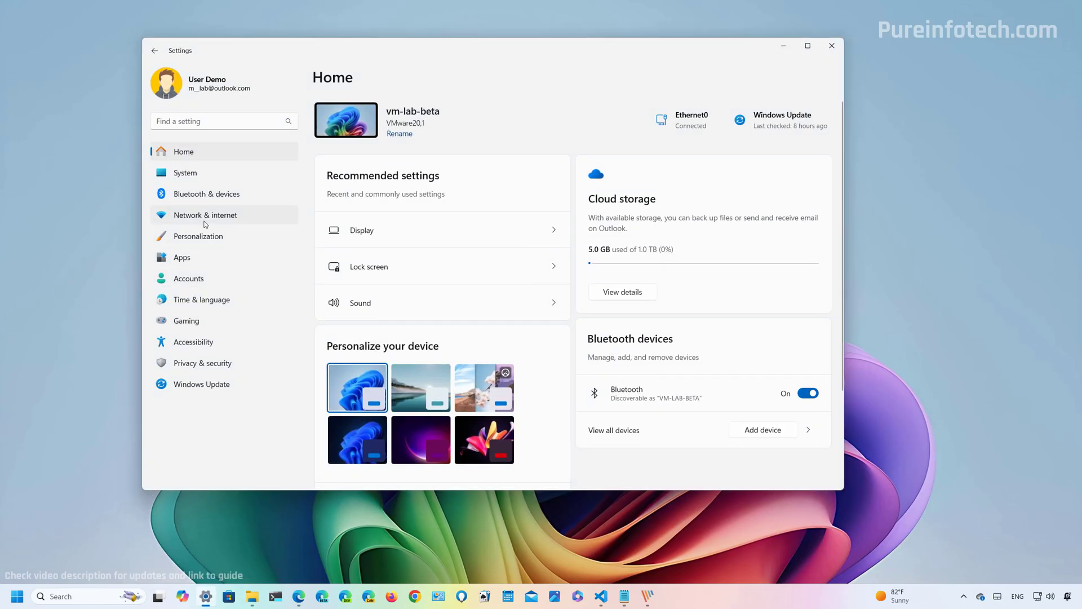
click(225, 235)
click(388, 394)
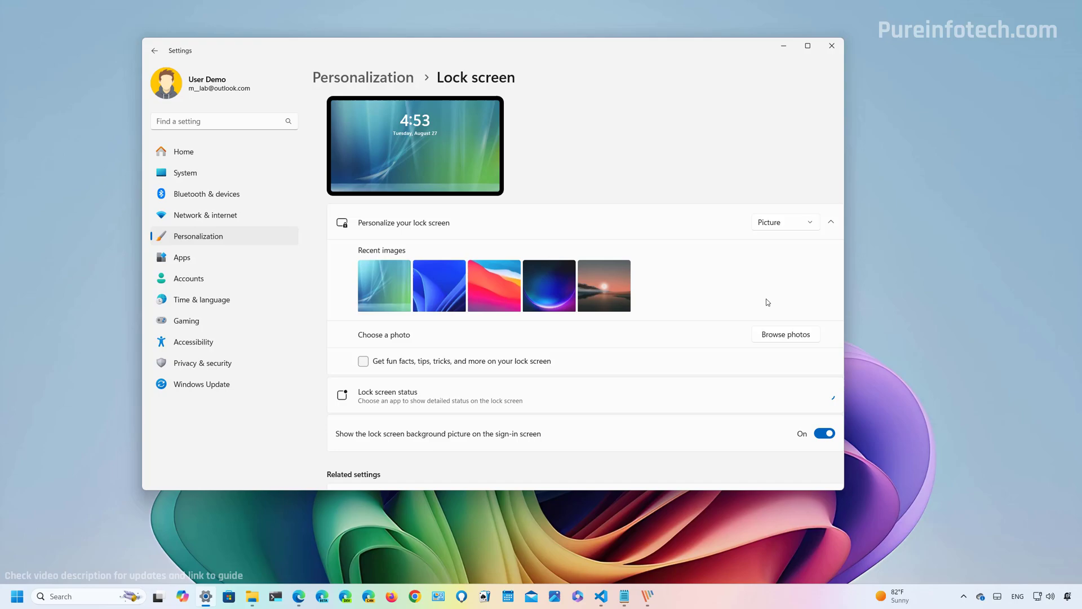
click(762, 389)
click(762, 384)
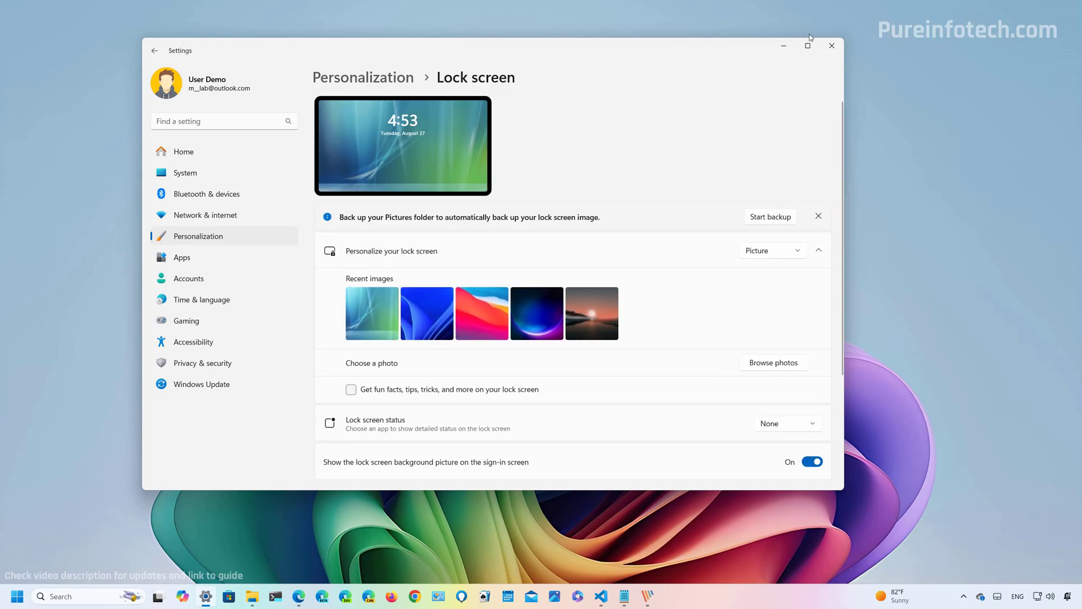
Step: Minimize Settings and lock the PC from Start > Power
click(205, 595)
click(17, 596)
click(307, 560)
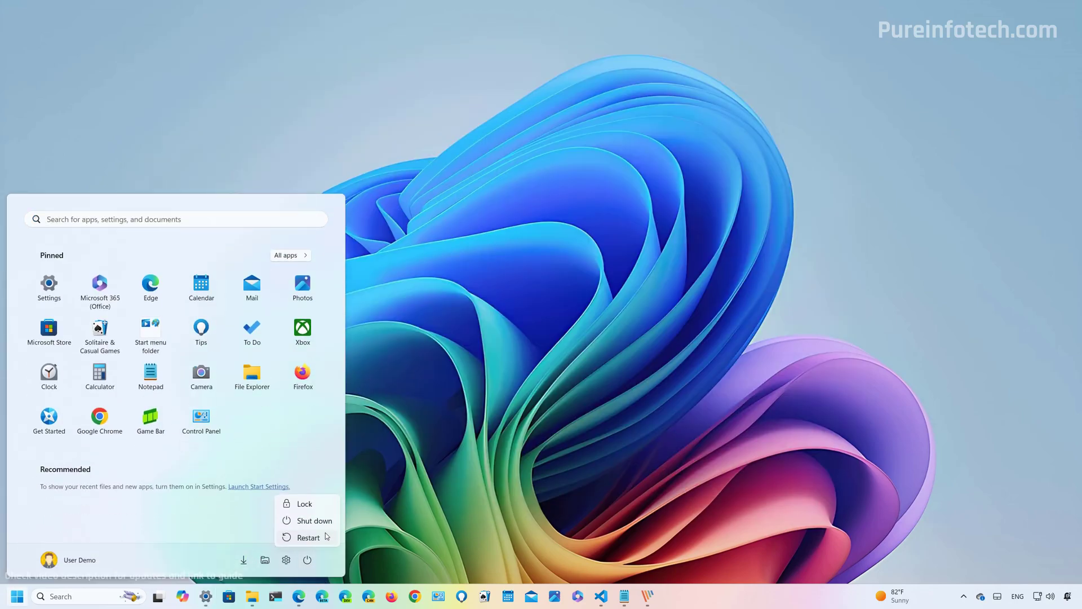
click(302, 503)
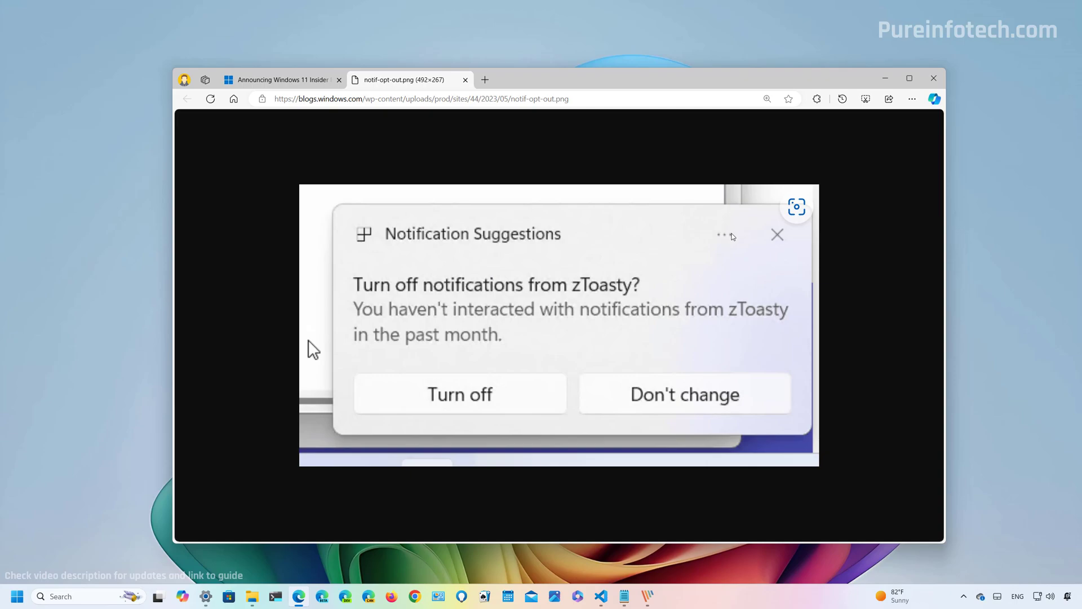
Step: Minimize the Edge window showing the Notification Suggestions example image
click(885, 78)
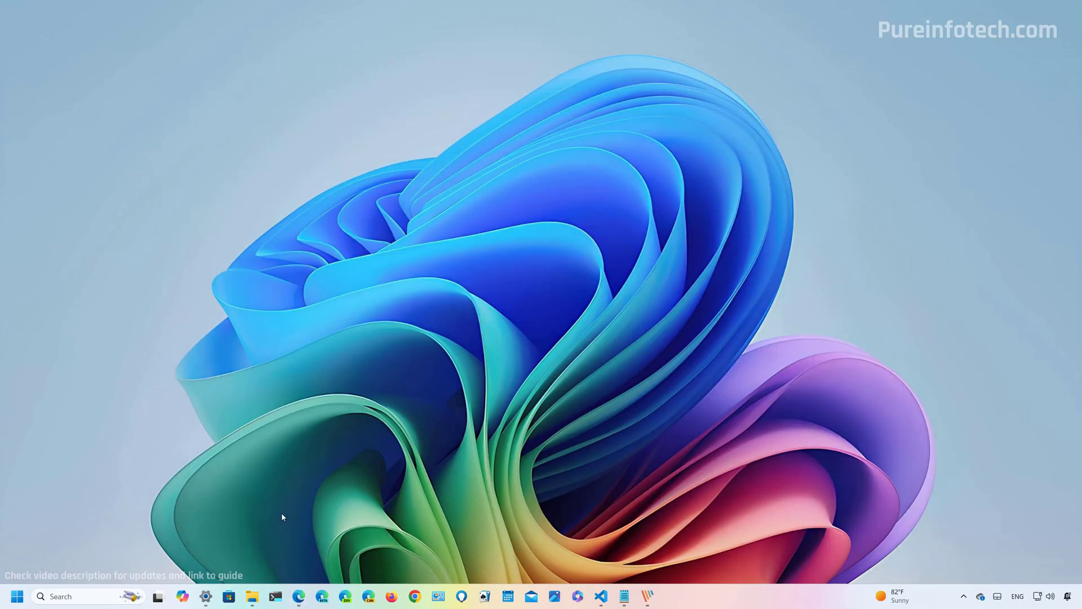
Step: Bring up Settings at System > Notifications and scroll down to the per-app senders list
click(206, 596)
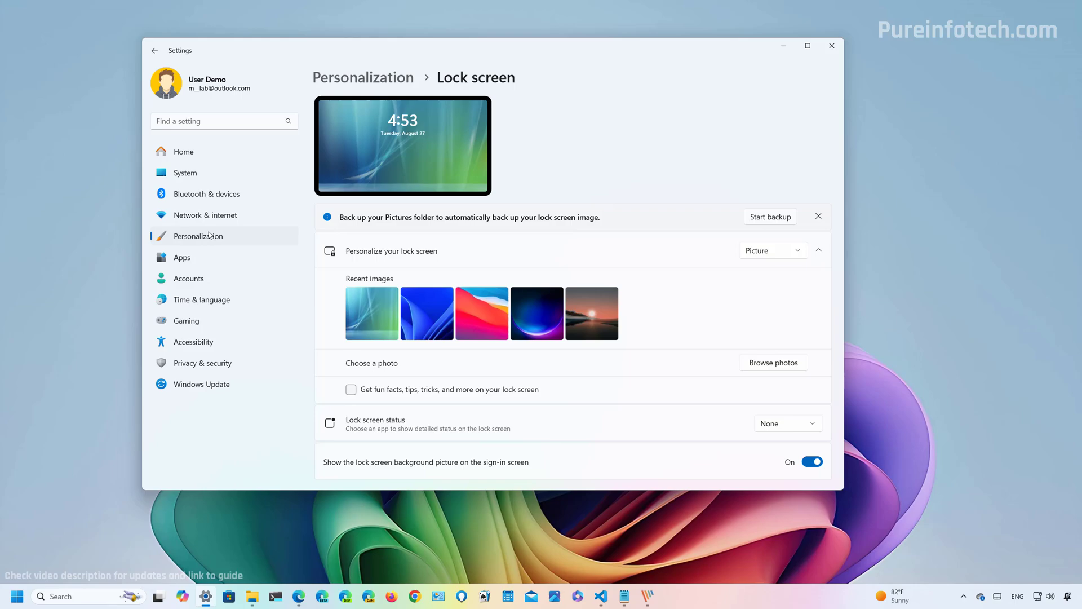
click(193, 174)
click(528, 255)
scroll(529, 257, down, 10)
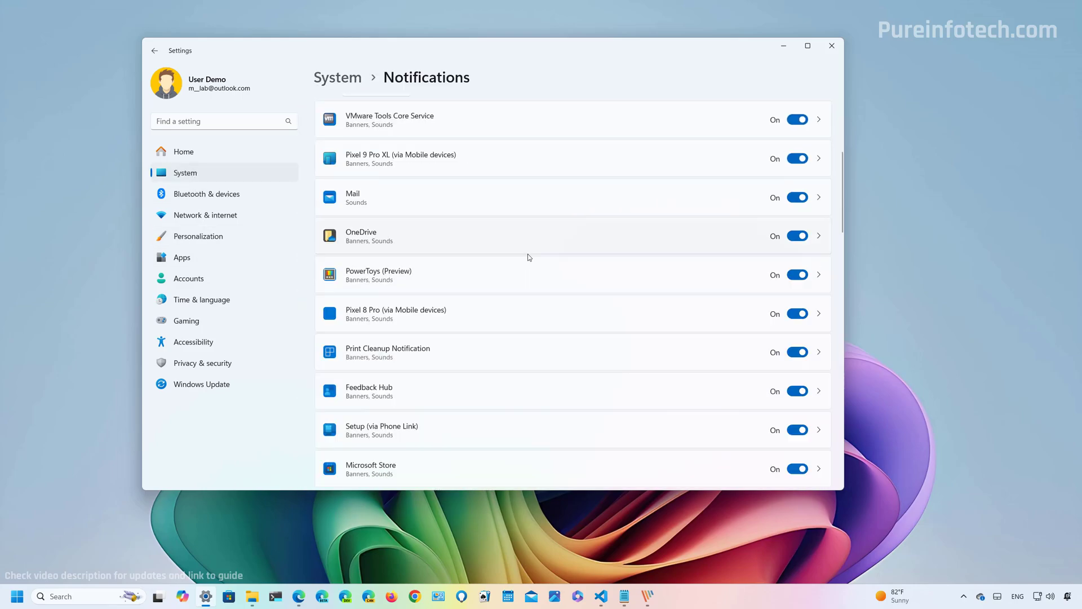
scroll(529, 257, down, 8)
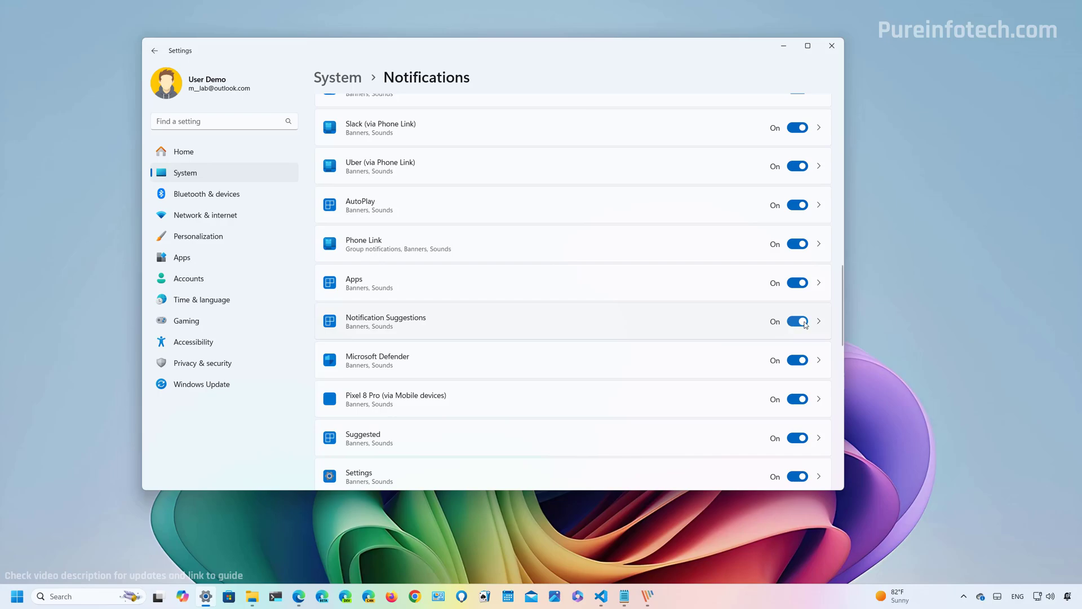
Step: Switch off Notification Suggestions, then go to Windows Update > Advanced options > Delivery Optimization
click(805, 324)
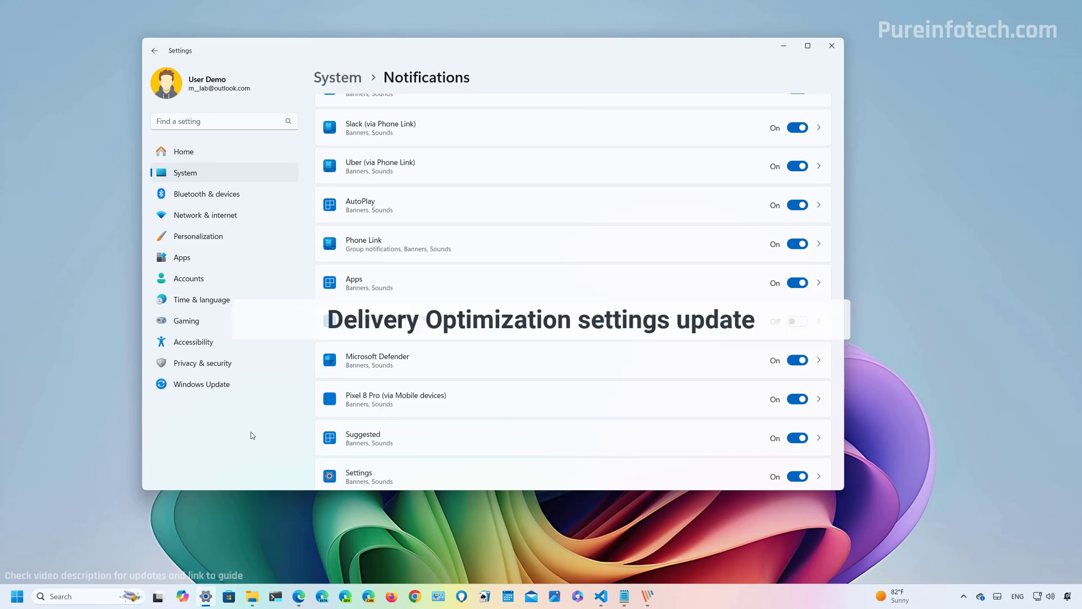
click(209, 389)
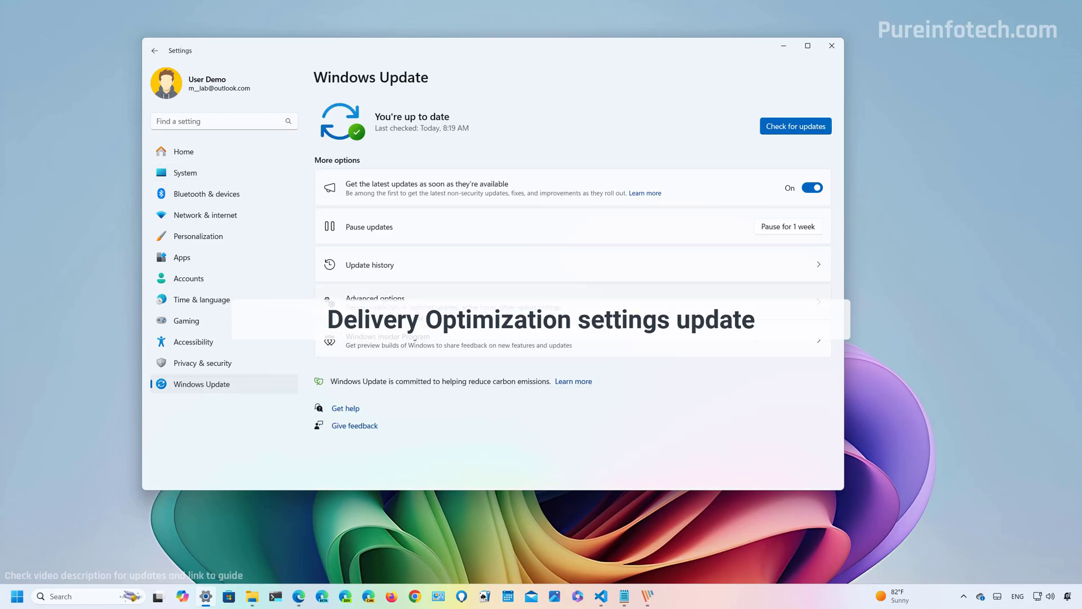
click(420, 309)
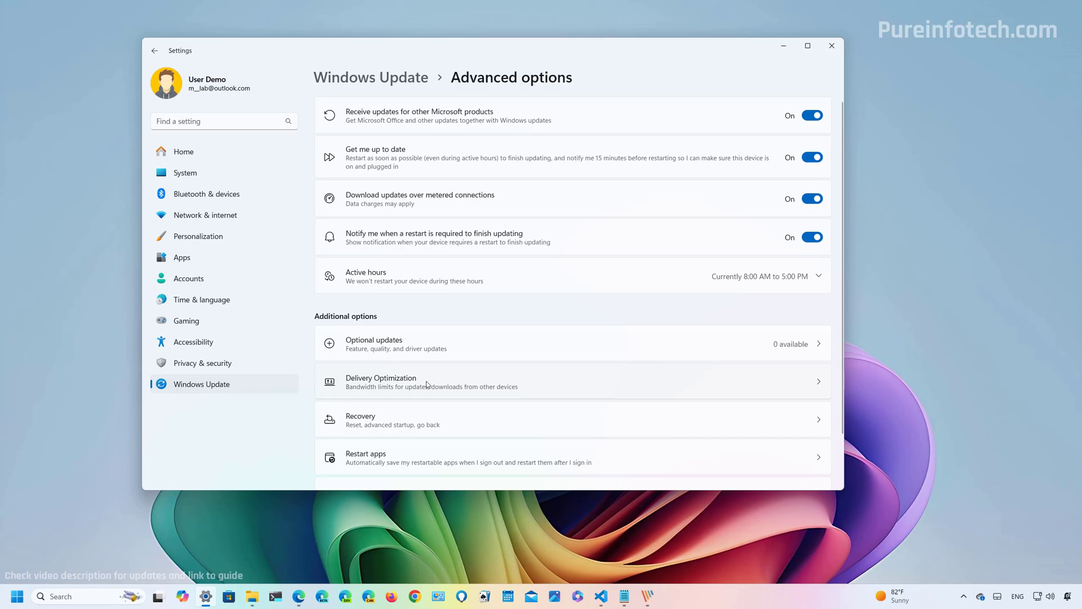
click(427, 383)
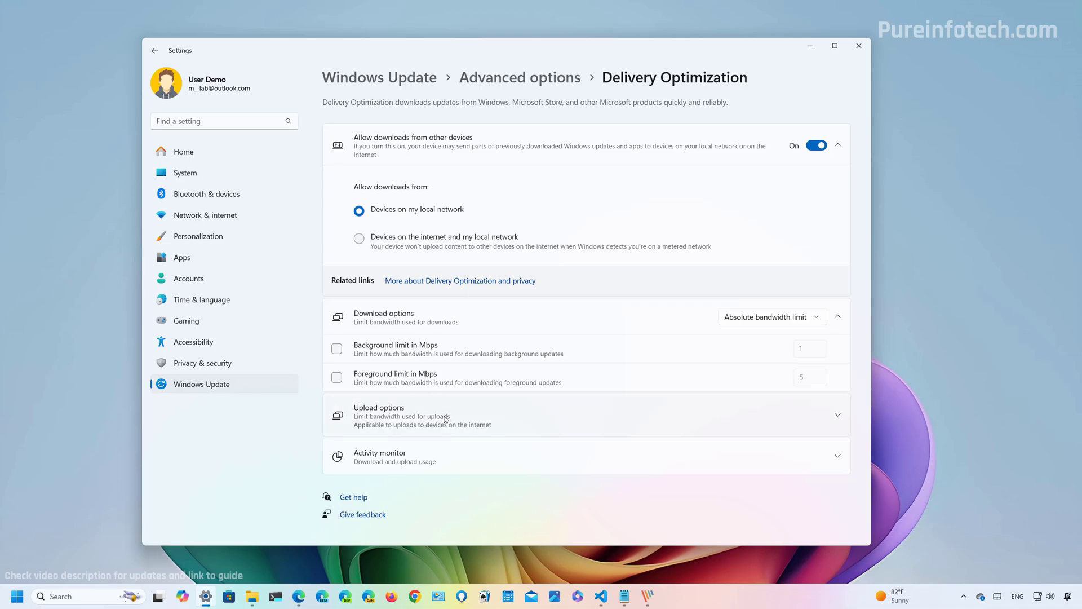
Step: Limit downloads by percentage of measured bandwidth and expand the download and upload usage statistics
click(418, 322)
click(418, 320)
click(441, 426)
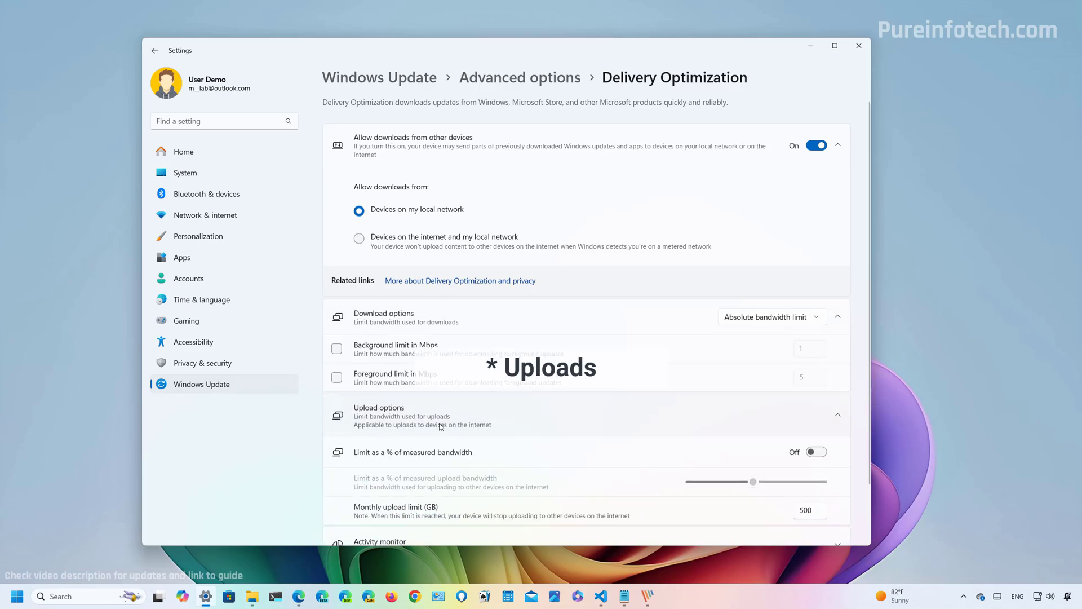
click(752, 319)
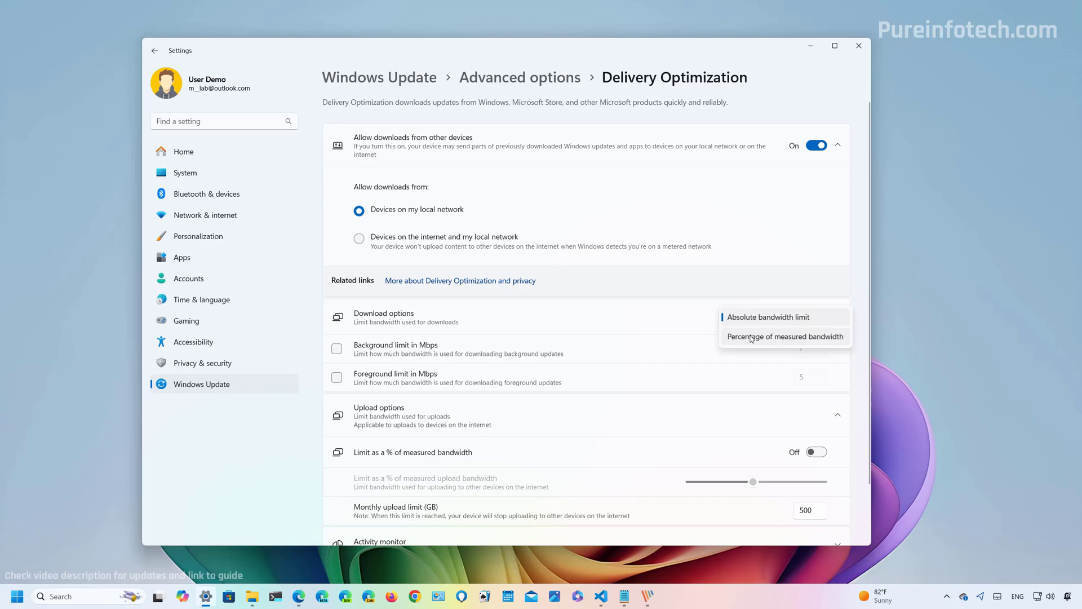
click(751, 336)
scroll(465, 475, down, 2)
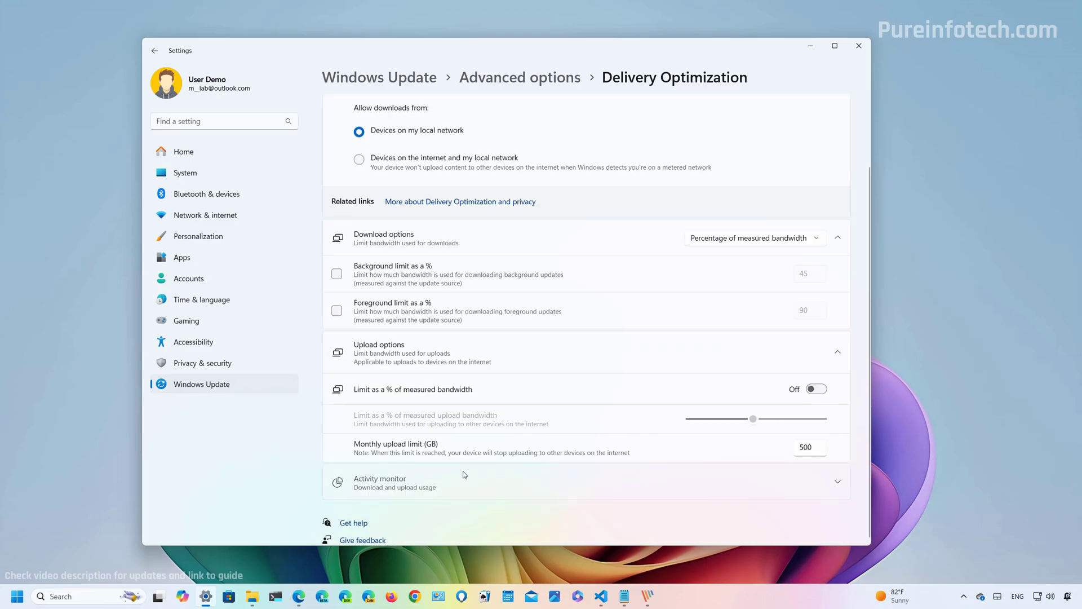
click(464, 474)
scroll(517, 405, down, 5)
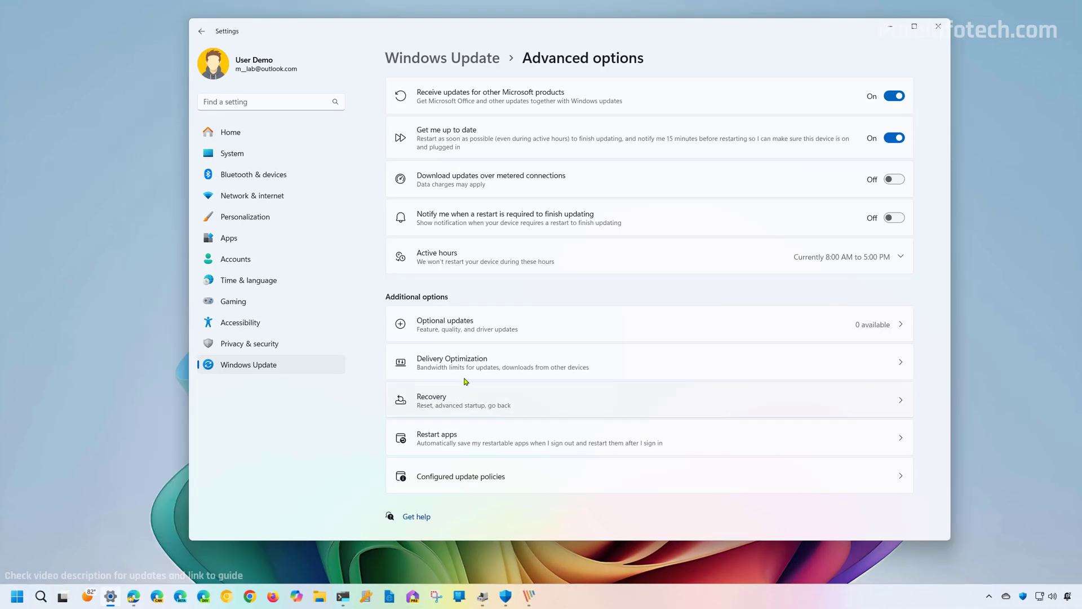
Step: View Delivery Optimization's bandwidth advanced options, then go back and open the Activity monitor statistics
click(468, 362)
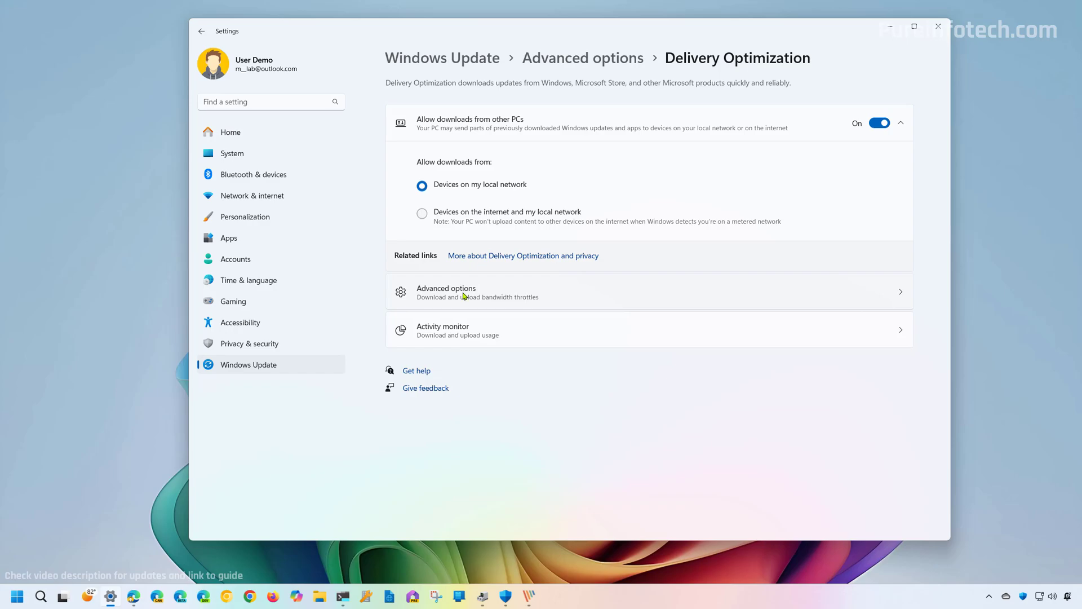
click(464, 294)
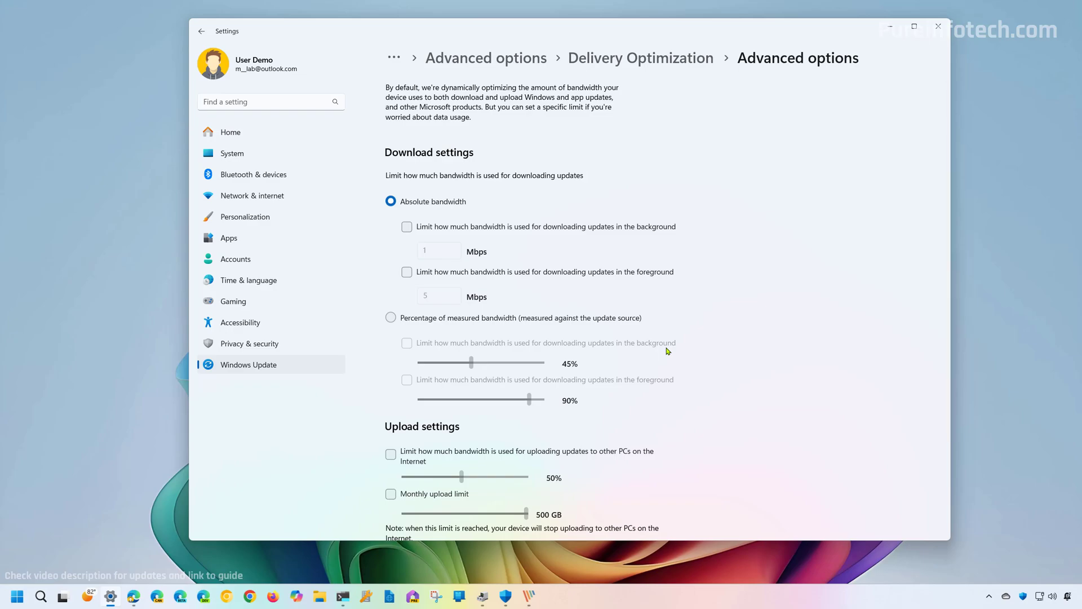
scroll(667, 351, down, 3)
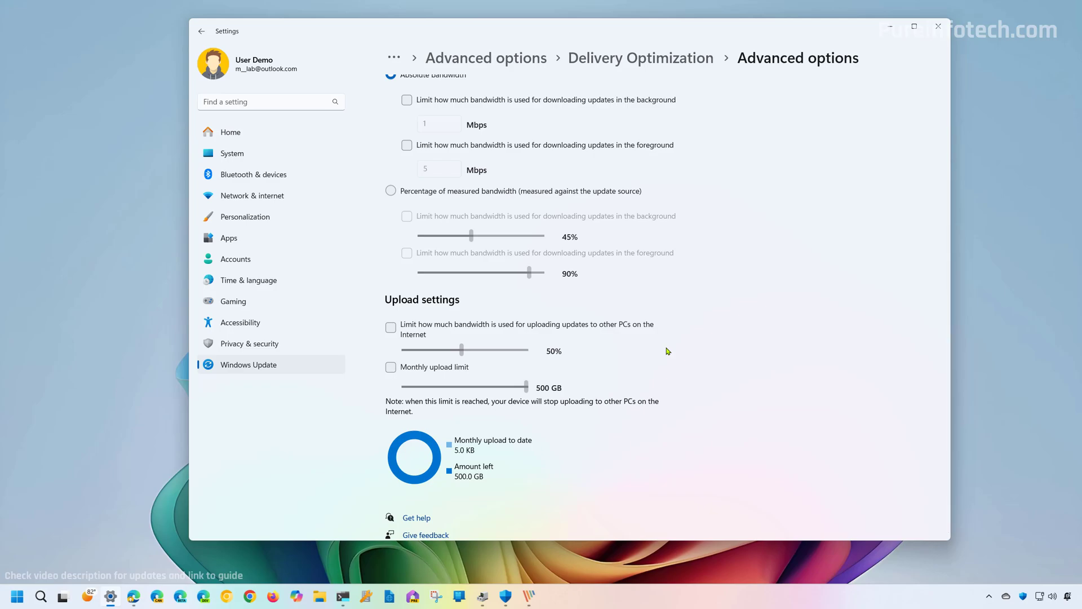
key(alt+Left)
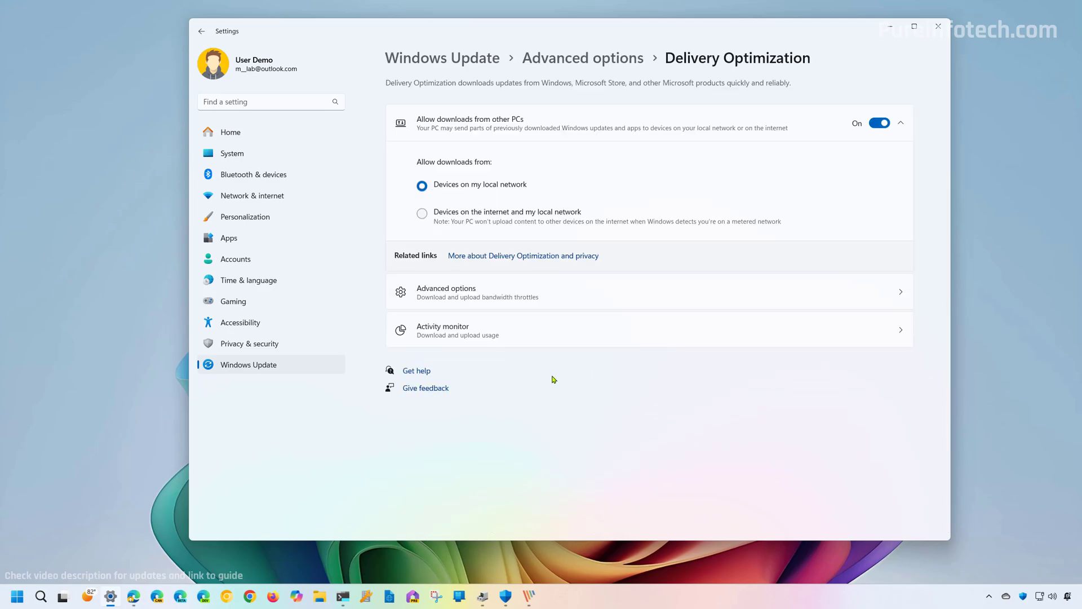
click(539, 337)
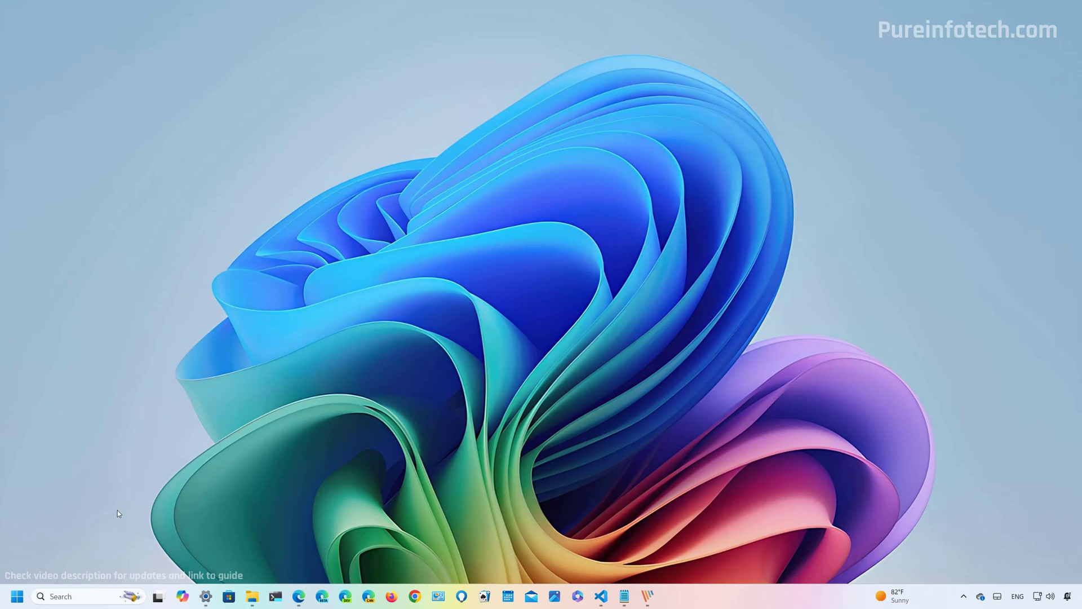
Step: Show All apps in Start, switching the view to Alphabetical and then Grid
click(25, 595)
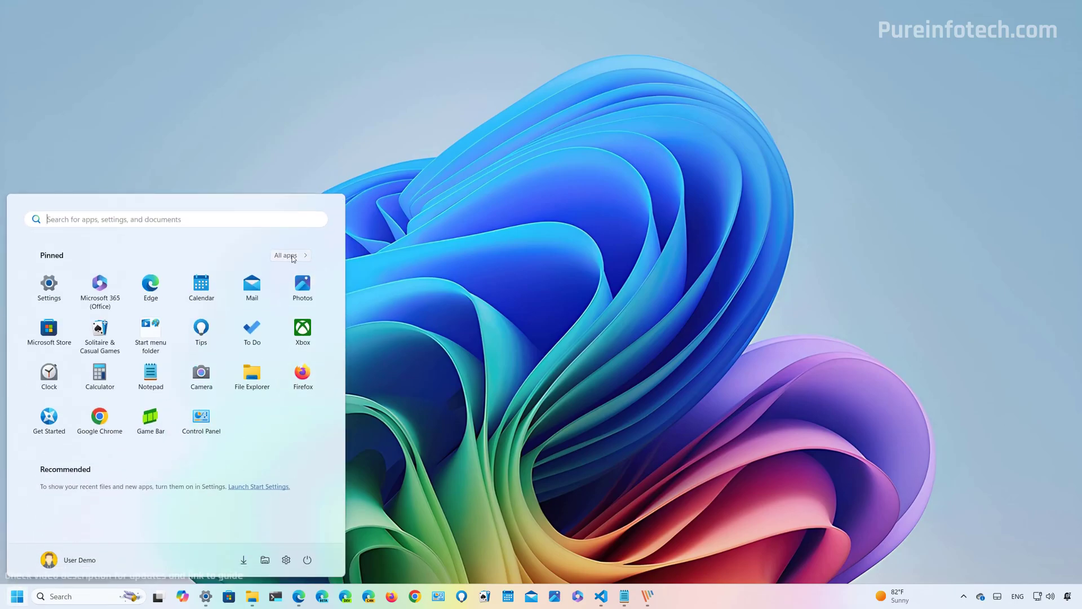
click(293, 254)
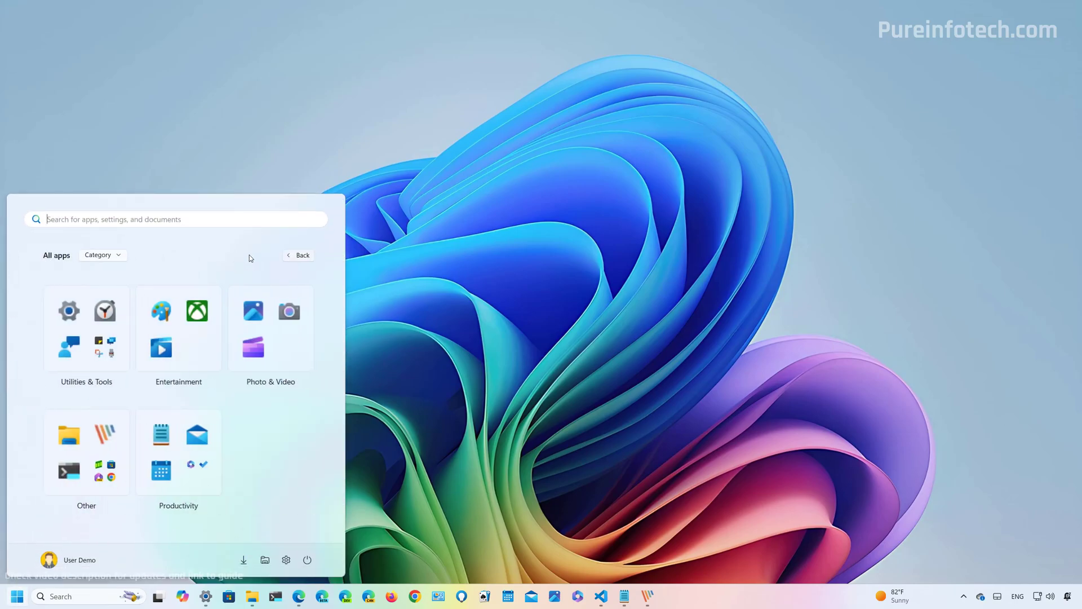
click(117, 256)
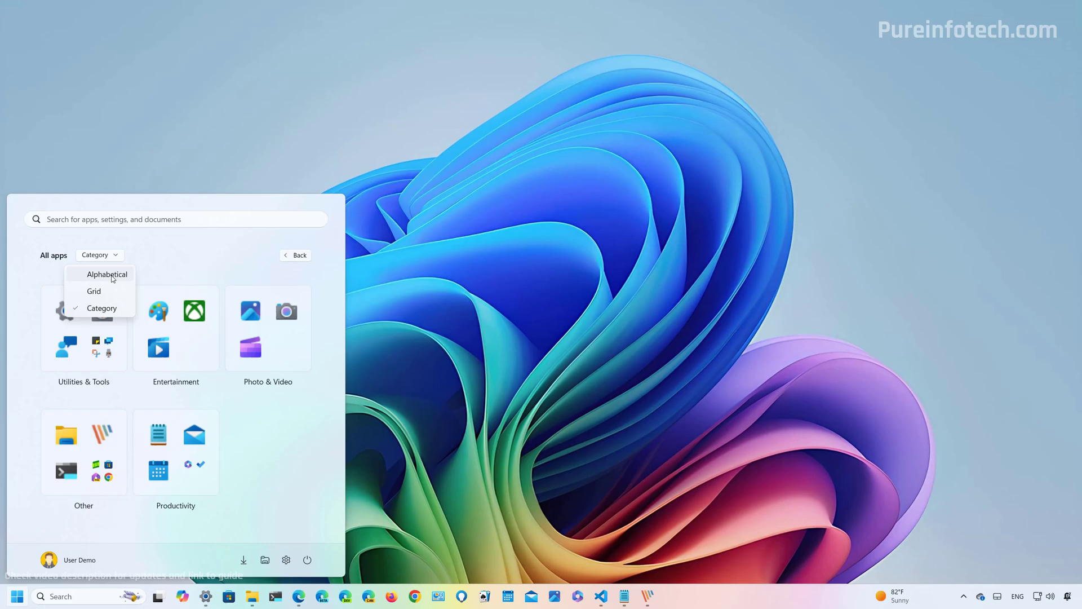
click(113, 278)
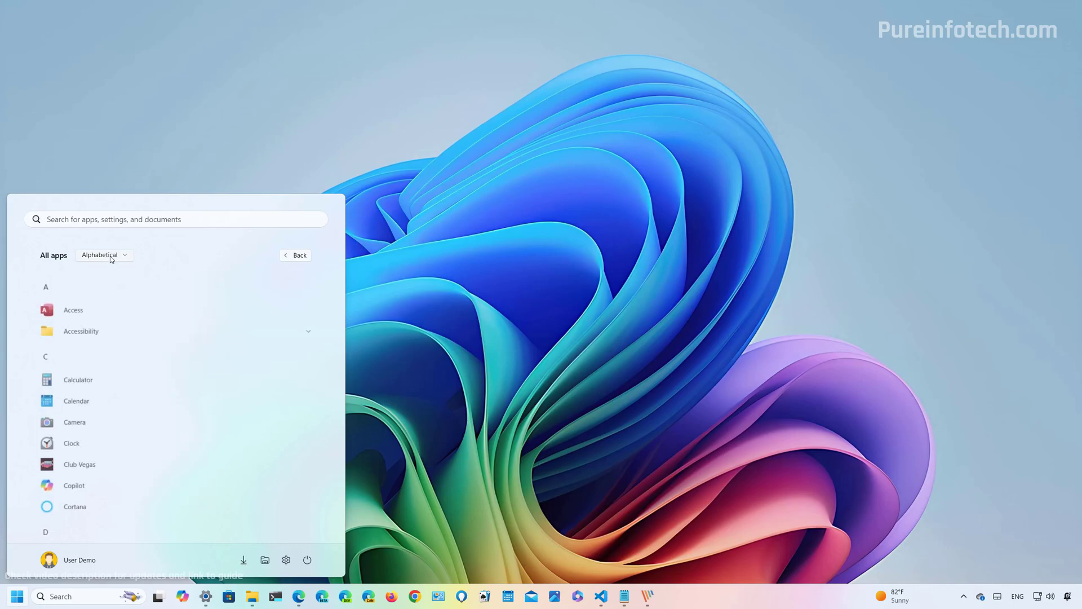
click(111, 255)
click(127, 278)
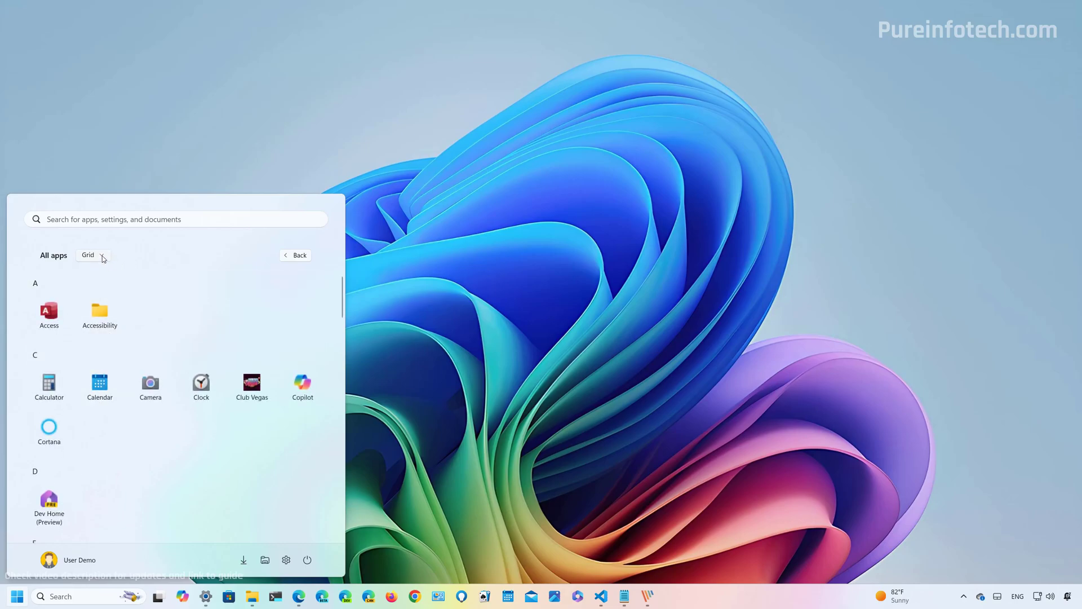
Step: Expand and collapse the Accessibility folder, group apps by Category, and launch Clock
click(101, 326)
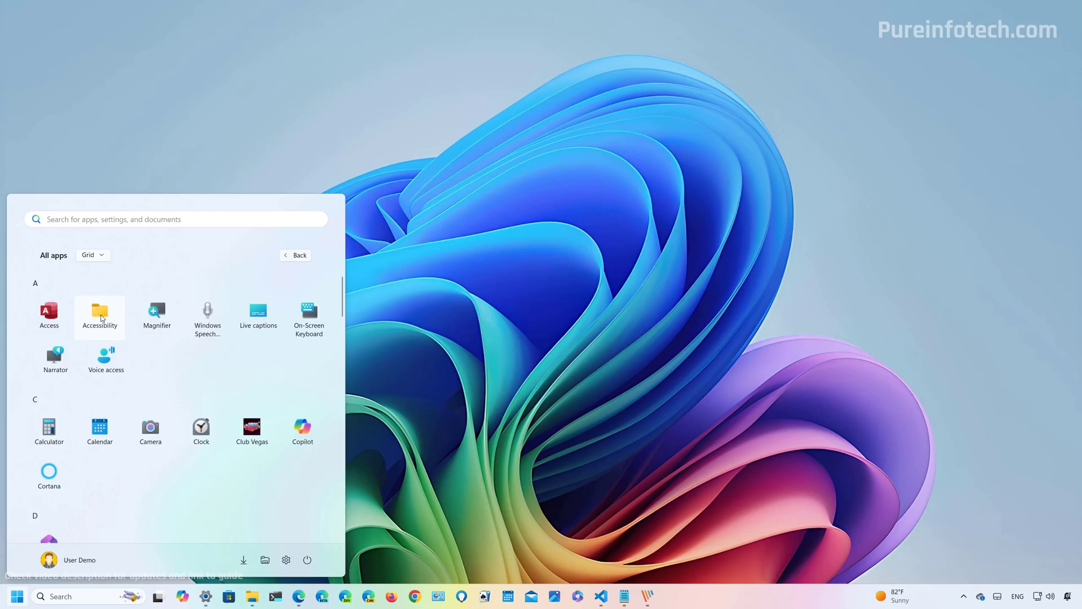
click(102, 318)
click(97, 255)
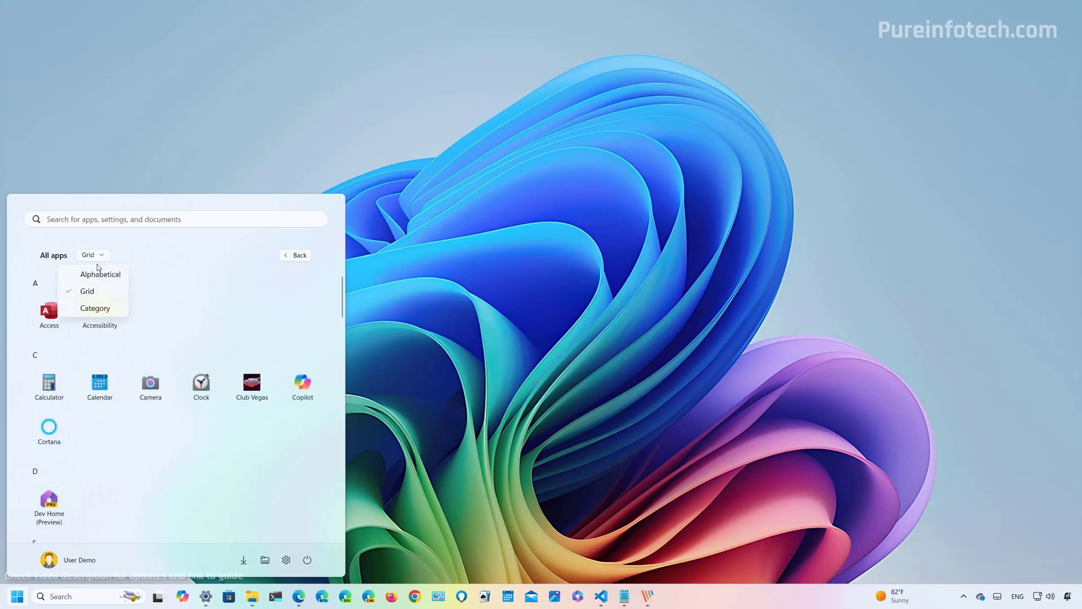
click(95, 309)
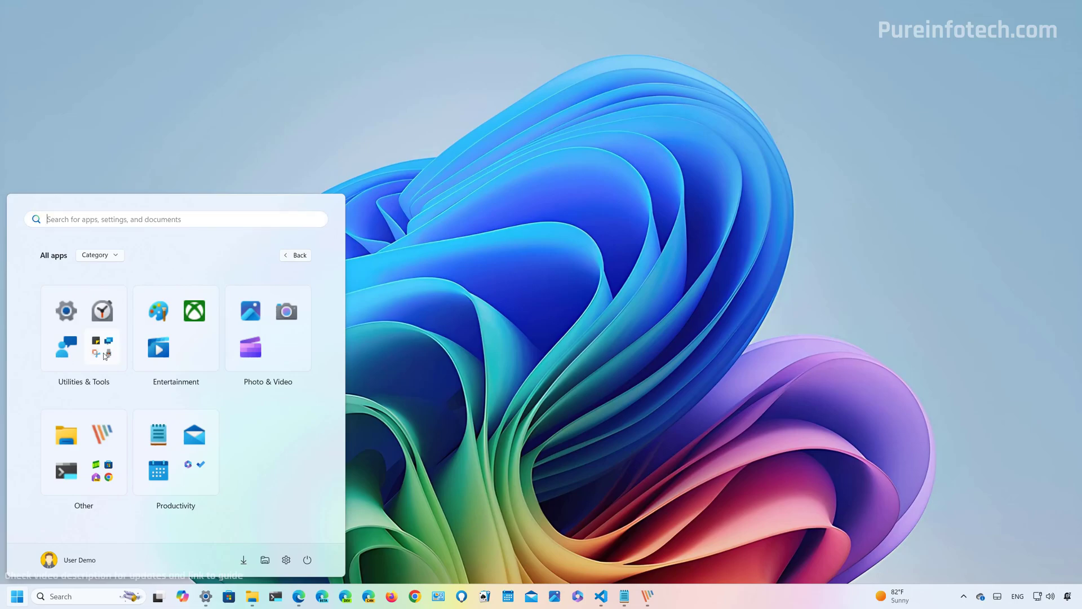
click(104, 316)
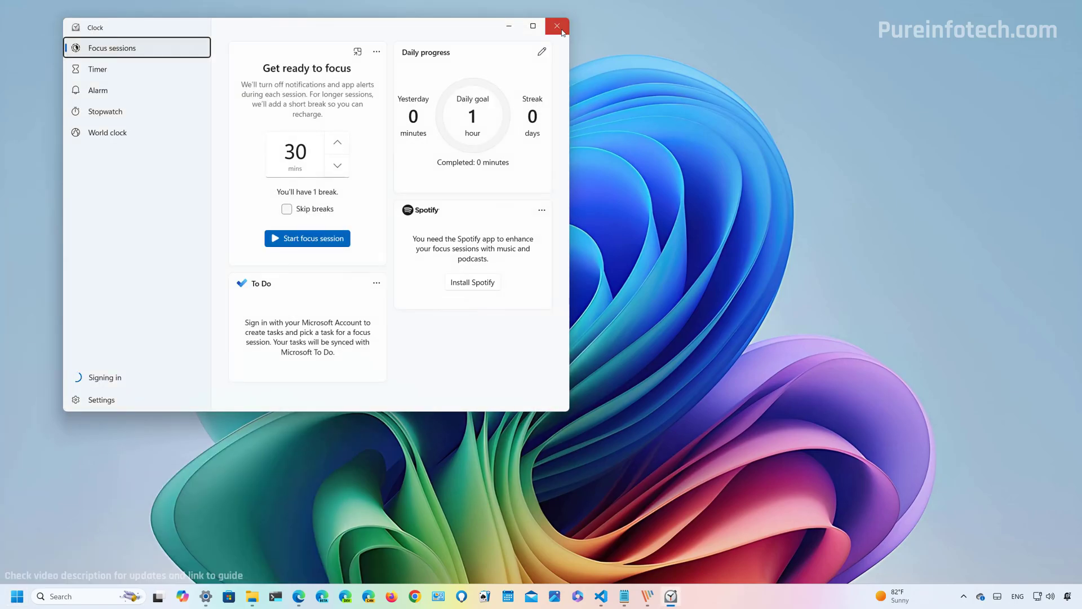
Step: Close the Clock app window
click(557, 25)
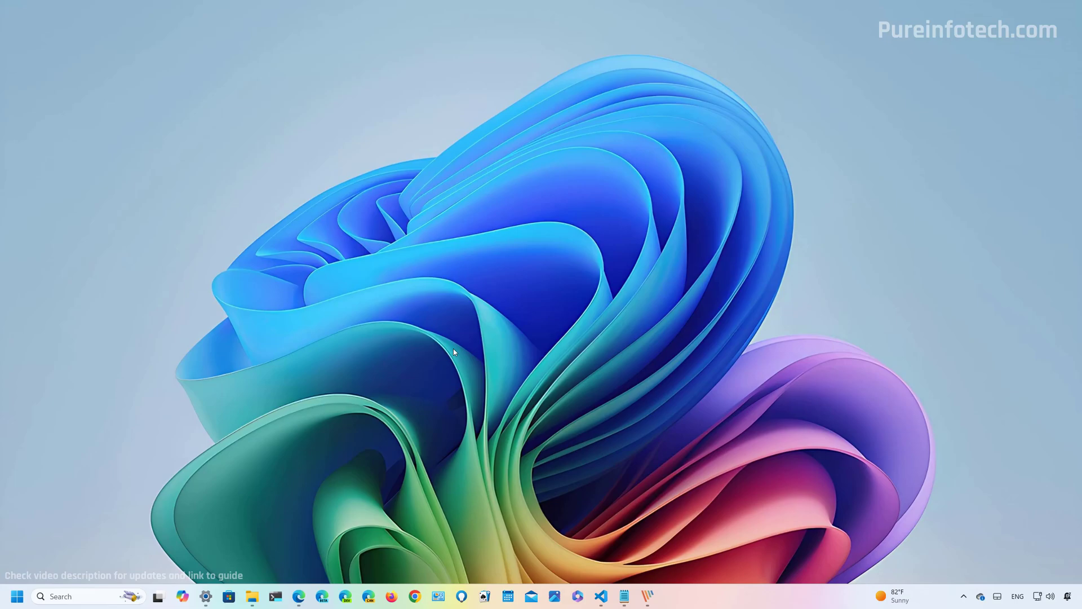